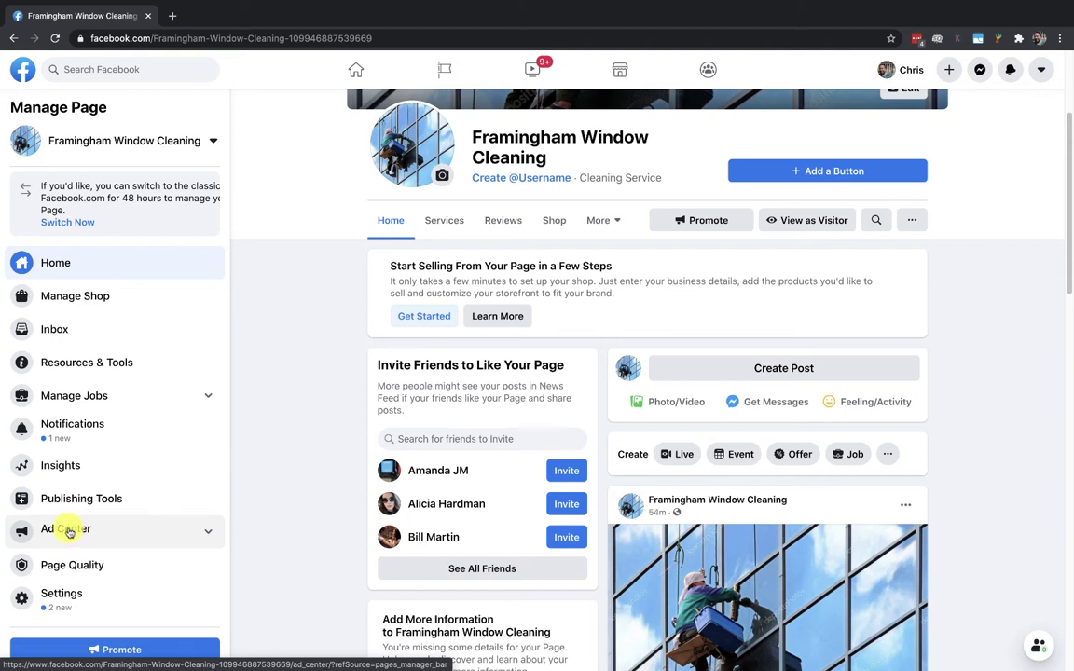
Open the Ad Center from the Framingham Window Cleaning Page's Manage Page sidebar
click(70, 531)
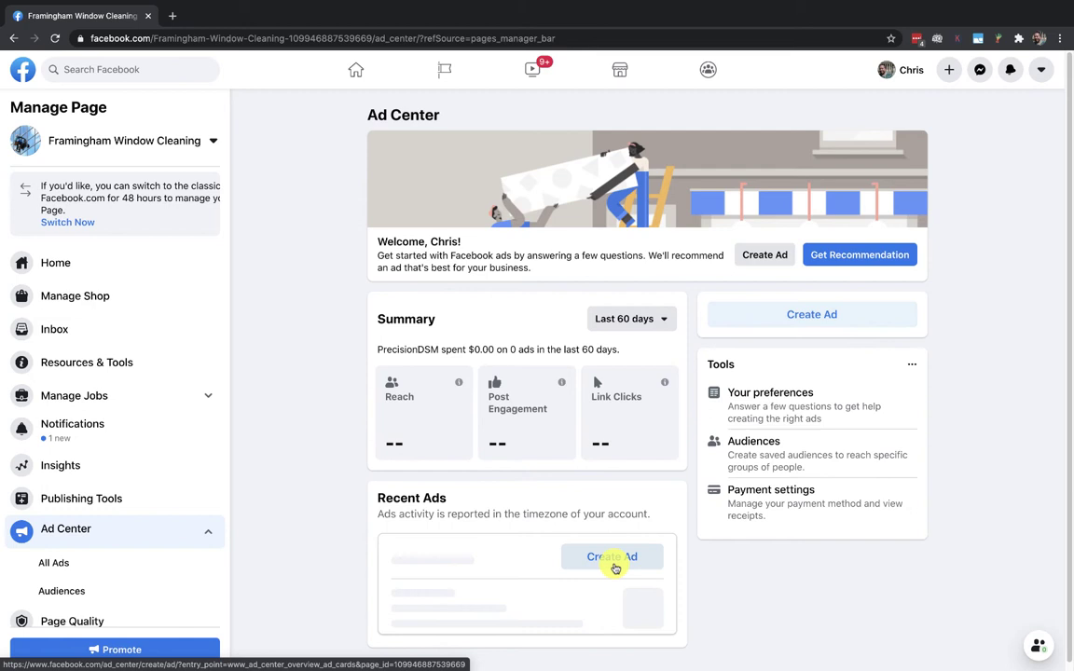
Start a new ad to reach the Choose A Goal page with its five ad objectives
click(808, 315)
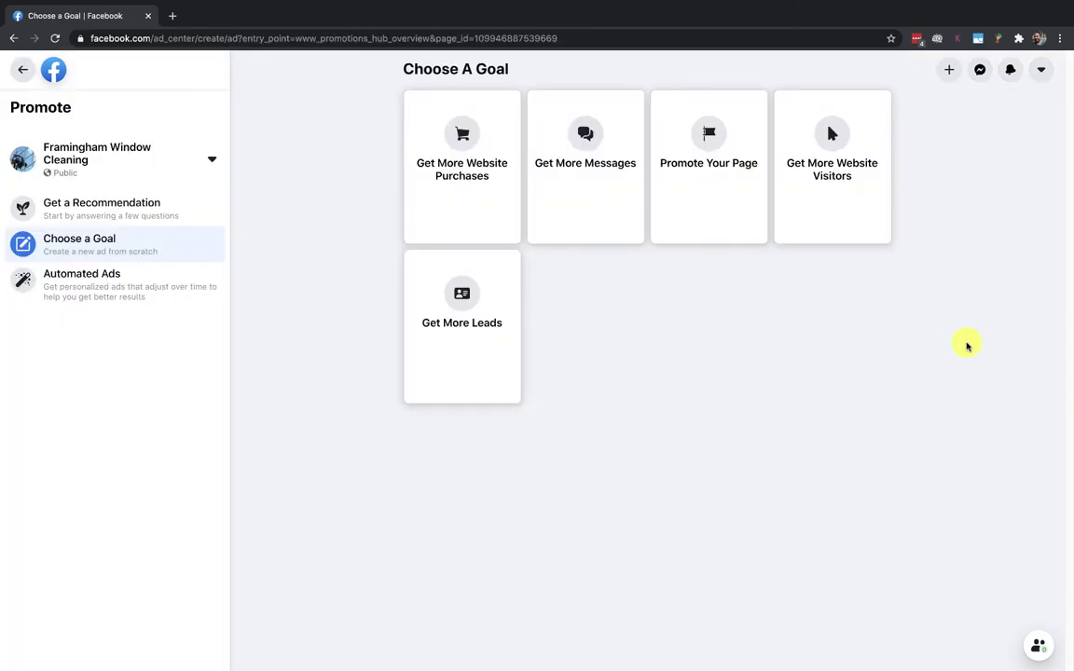